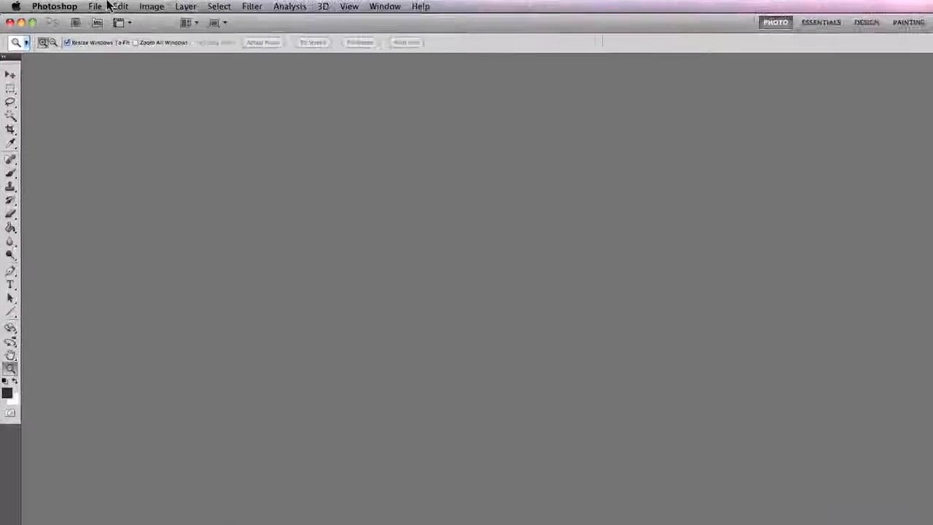
- Merge the five bracketed photos _MG_5855.CR2 to _MG_5874.CR2 from the HDR folder using Merge to HDR Pro with automatic alignment
left_click(95, 6)
mouse_move(193, 298)
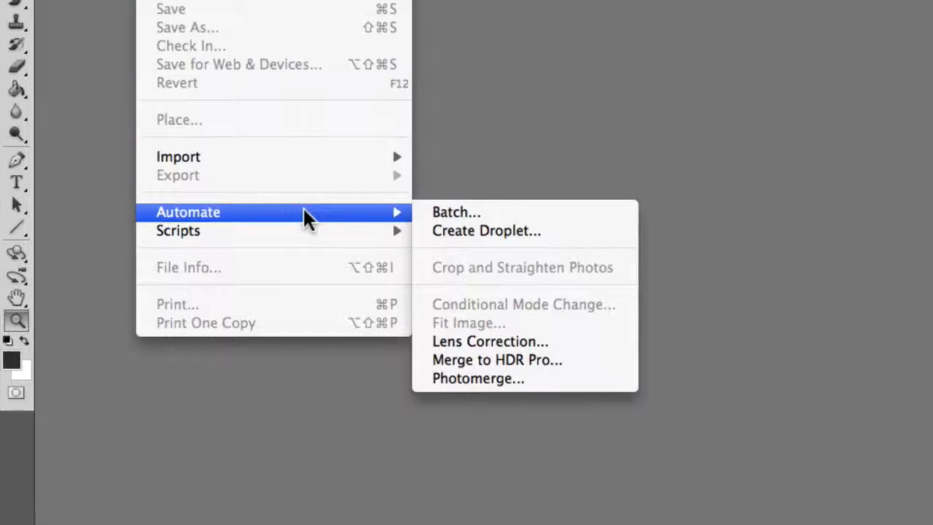
left_click(602, 359)
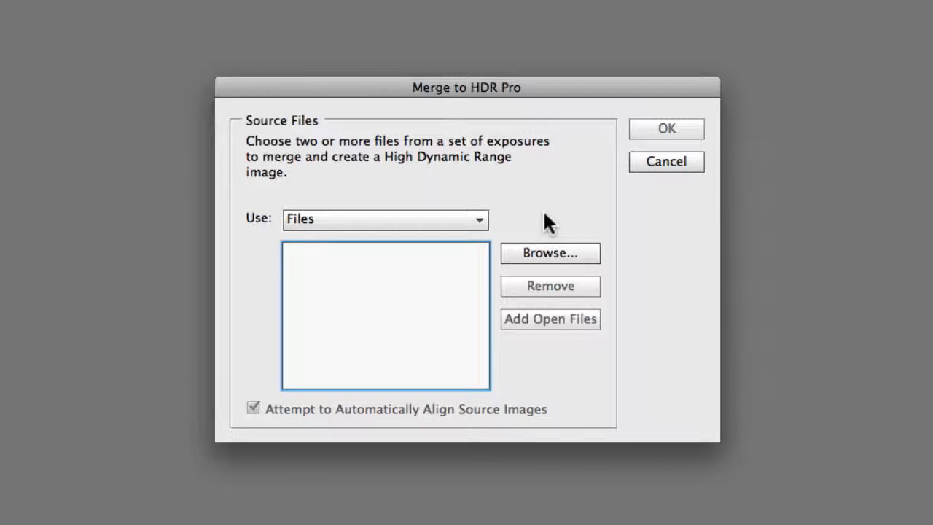
left_click(579, 251)
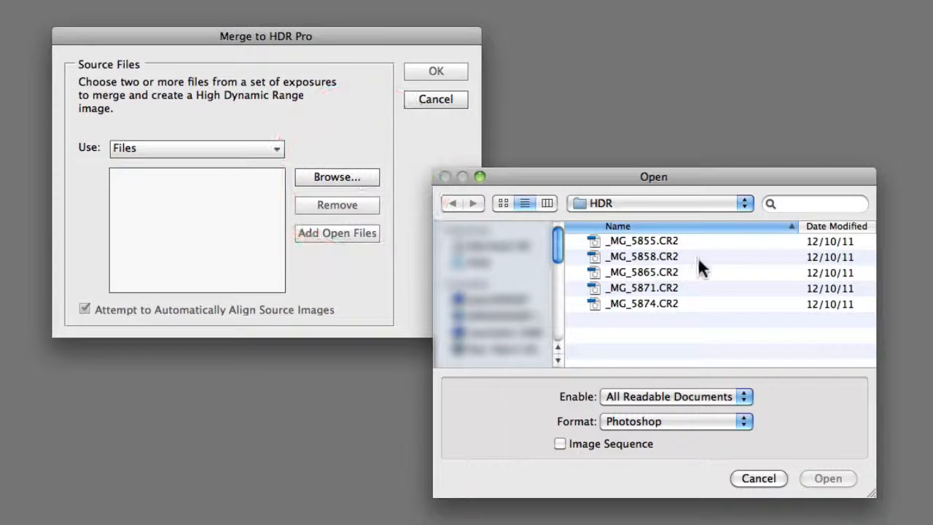
left_click(658, 237)
key("shift+Down")
key("shift+Down")
key("shift+Down")
key("shift+Down")
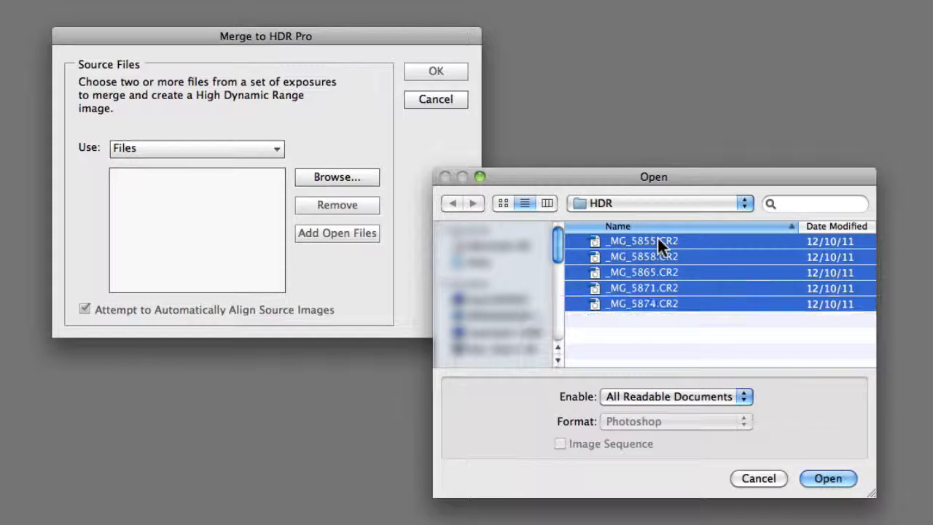
left_click(828, 478)
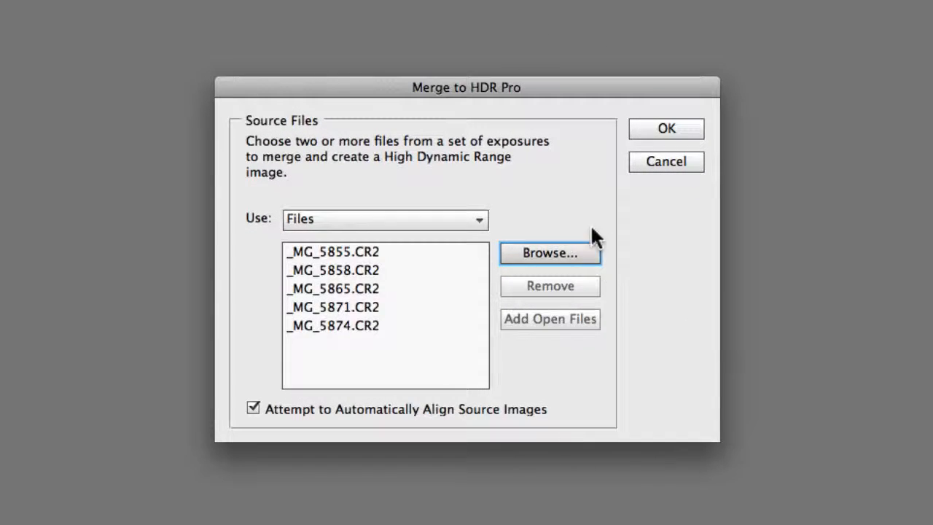
left_click(692, 135)
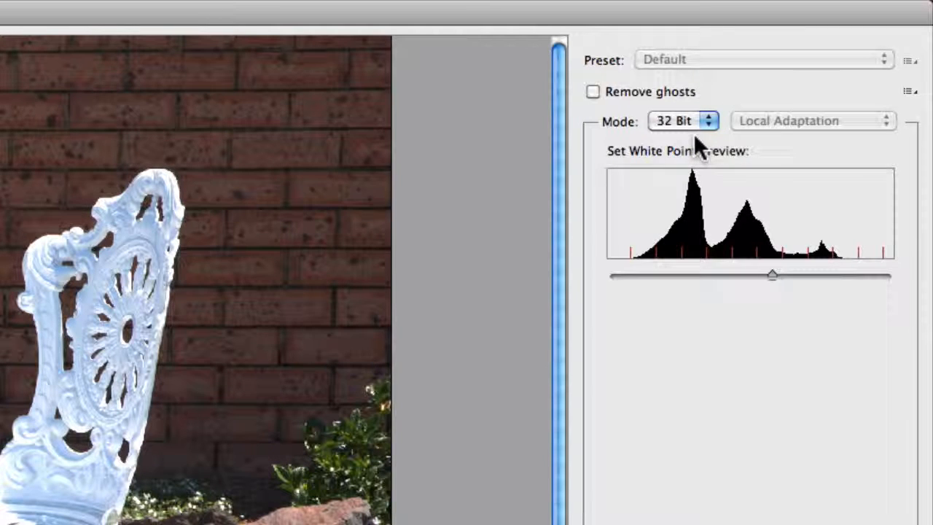
- In 32 Bit mode, move the white point preview to the highlight end of the histogram
left_click(709, 119)
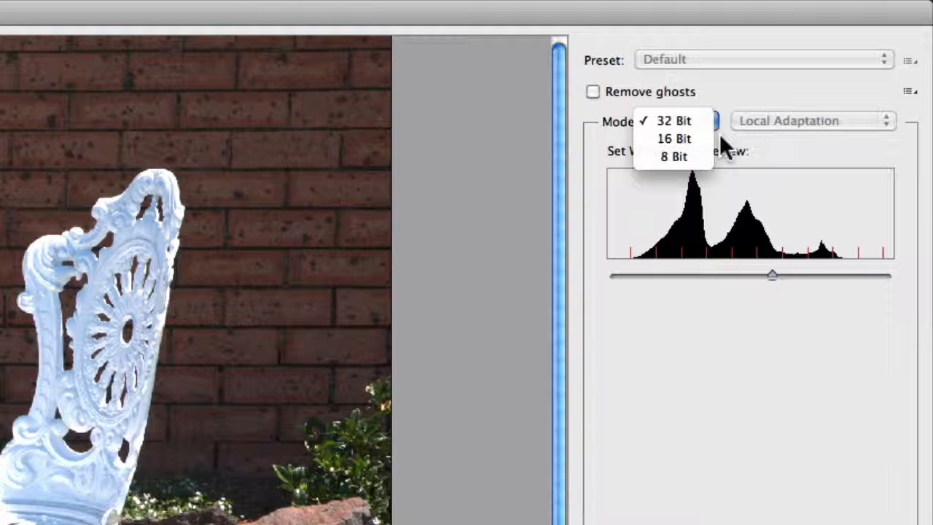
left_click(731, 136)
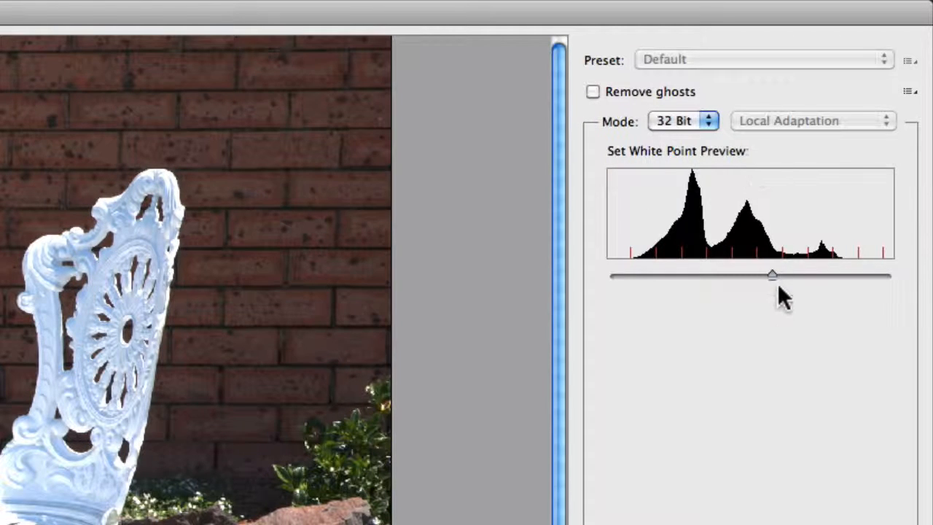
left_click_drag(772, 274, 841, 274)
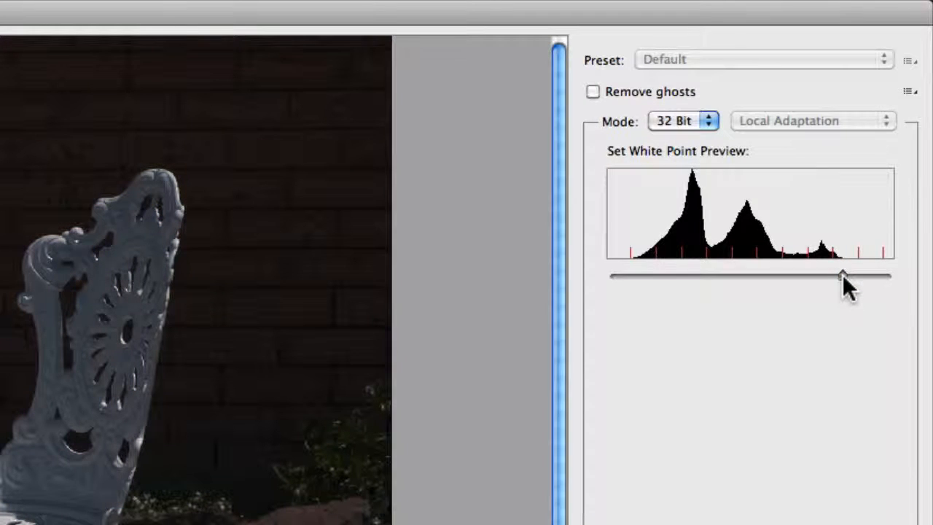
left_click(842, 275)
left_click_drag(842, 277, 838, 277)
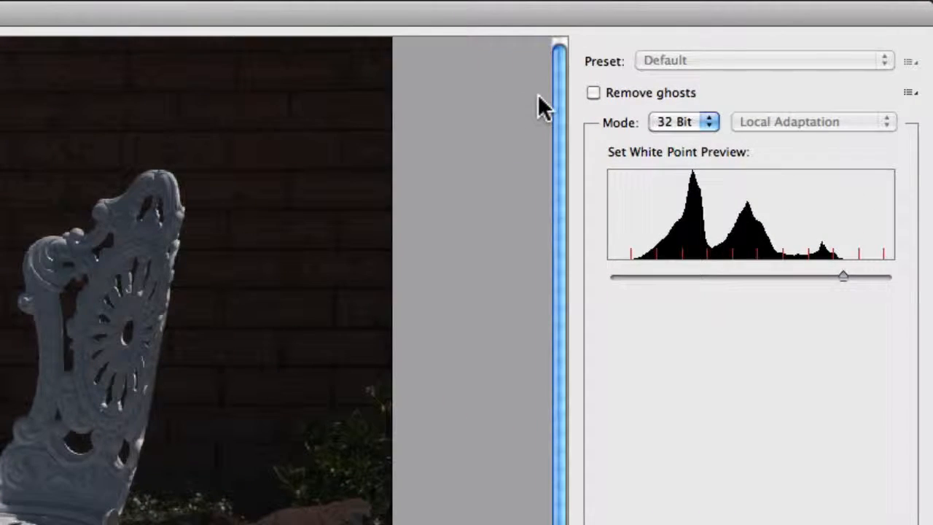
- Turn on ghost removal and switch the merge mode to 16 Bit
left_click(592, 92)
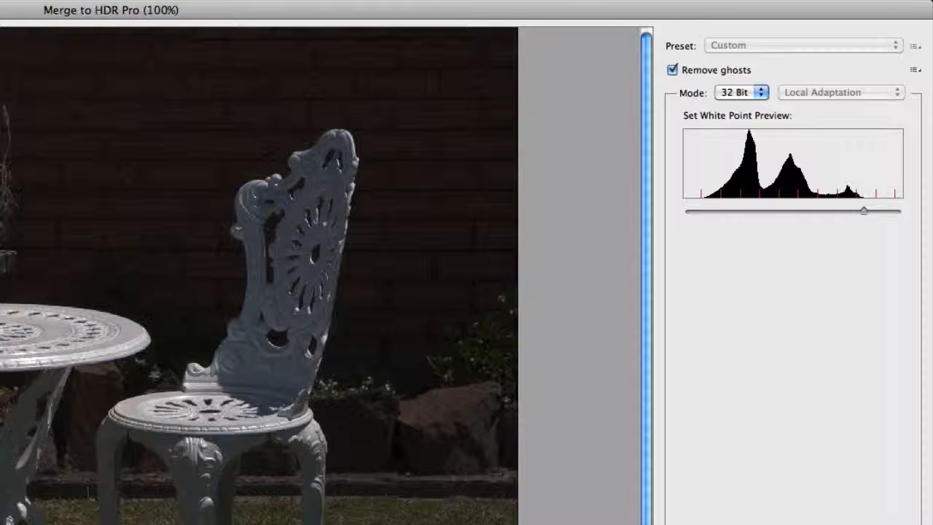
left_click(762, 93)
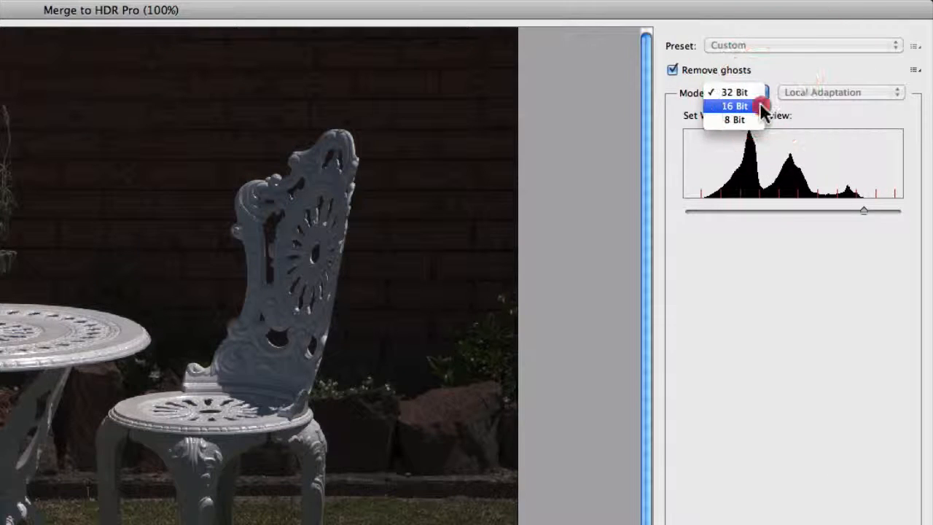
left_click(760, 104)
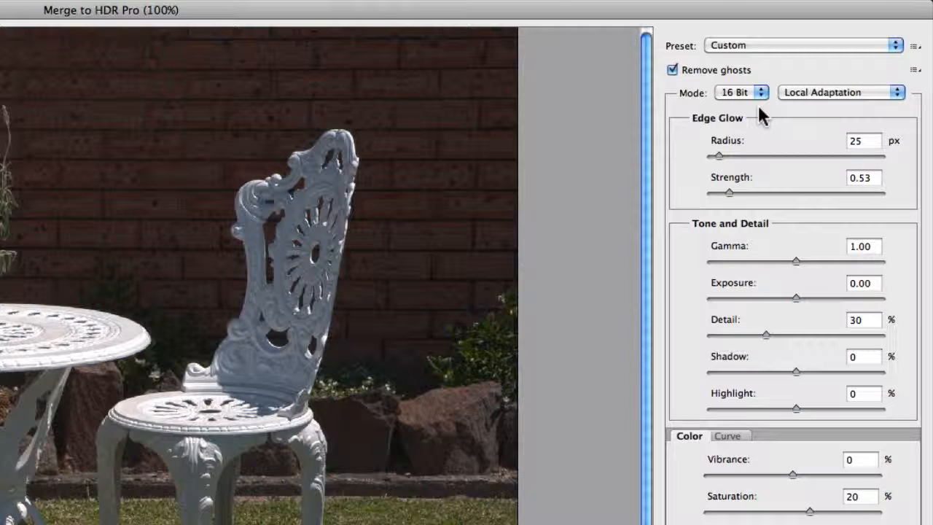
- Preview the Equalize Histogram, Exposure and Gamma, and Highlight Compression toning methods, and return to Local Adaptation
left_click(897, 92)
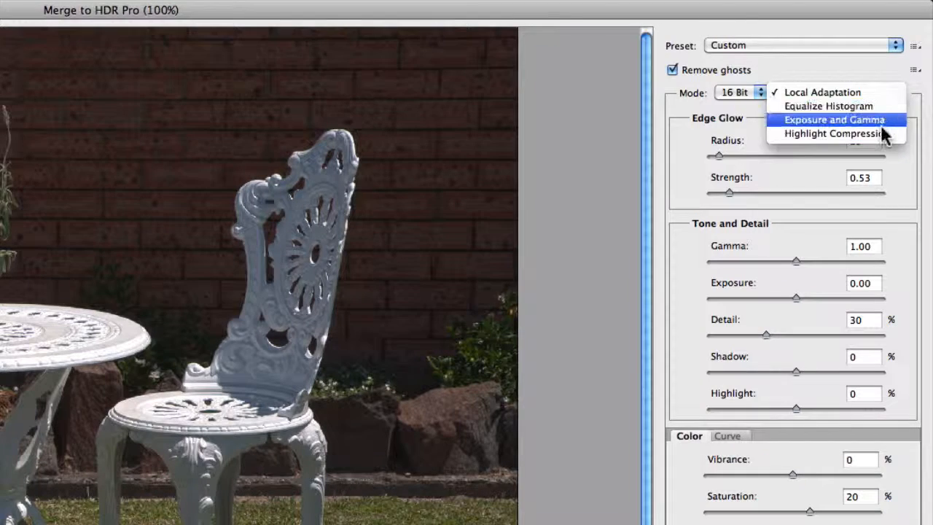
left_click(880, 107)
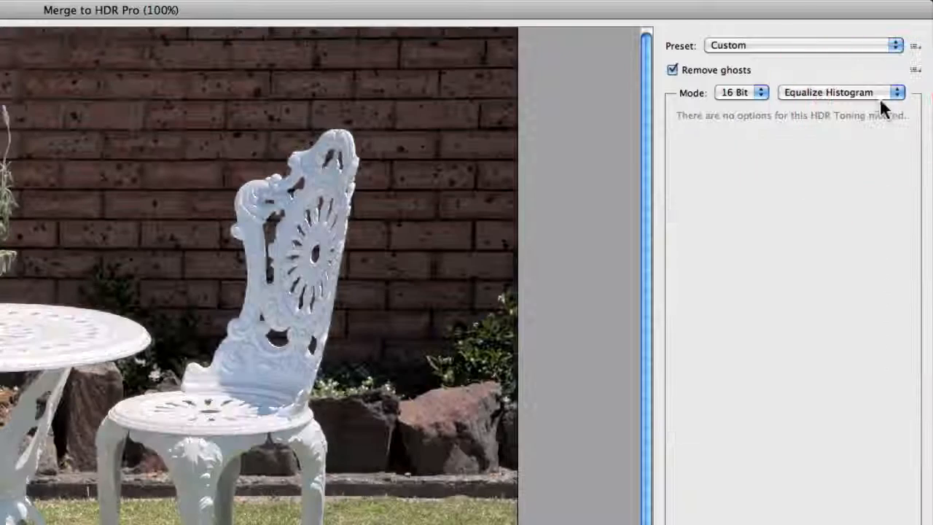
left_click(881, 91)
left_click(881, 102)
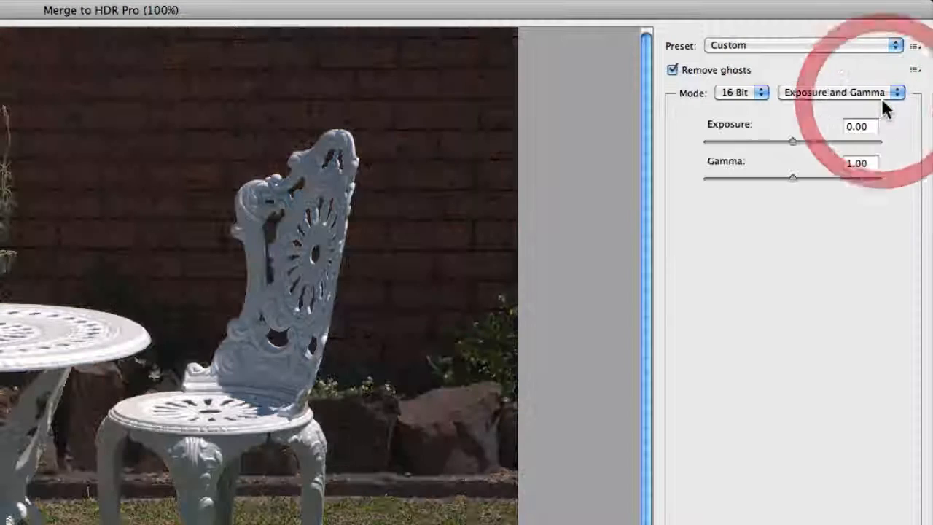
left_click(881, 92)
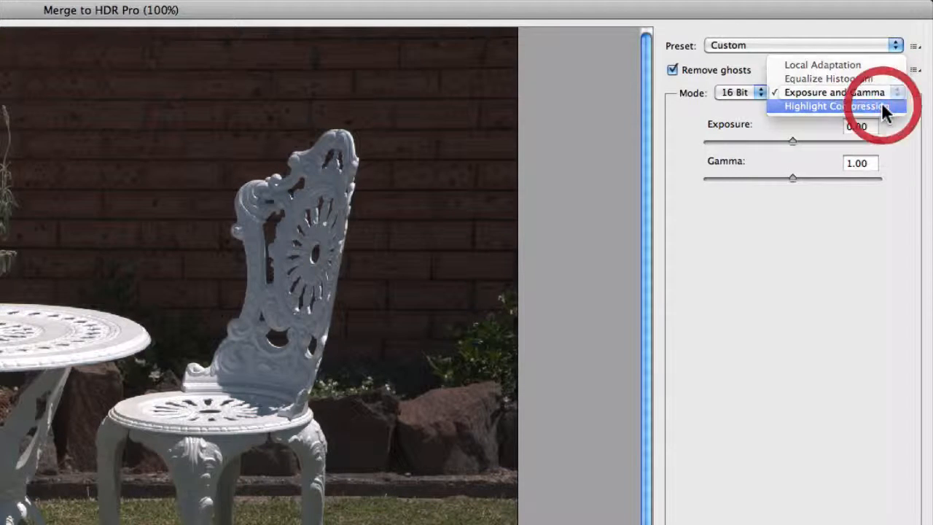
left_click(881, 102)
left_click(882, 90)
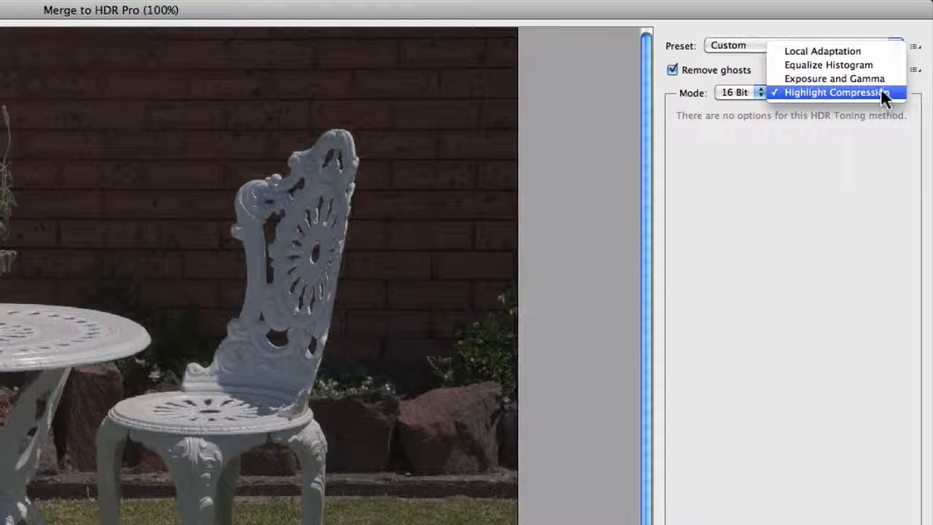
left_click(877, 51)
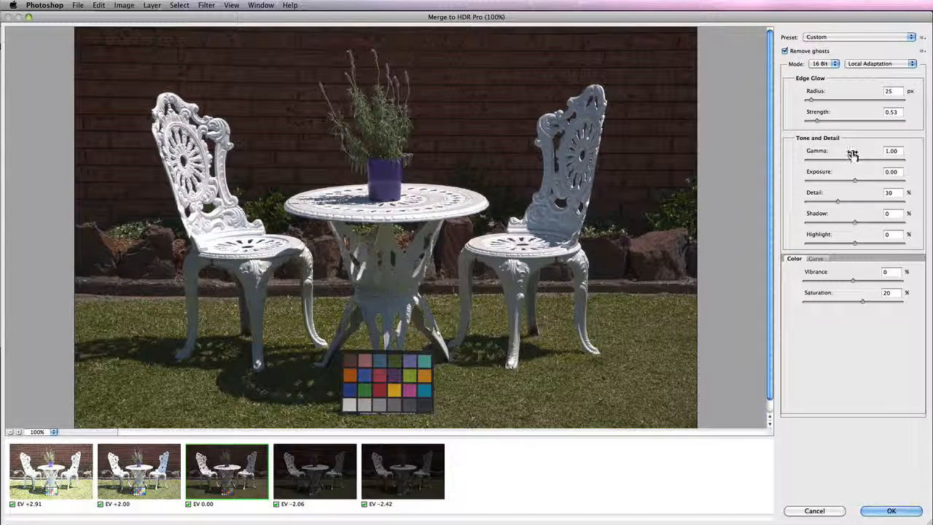
- Set the Local Adaptation gamma to 0.80 and the exposure to 0.25
left_click_drag(852, 156, 855, 158)
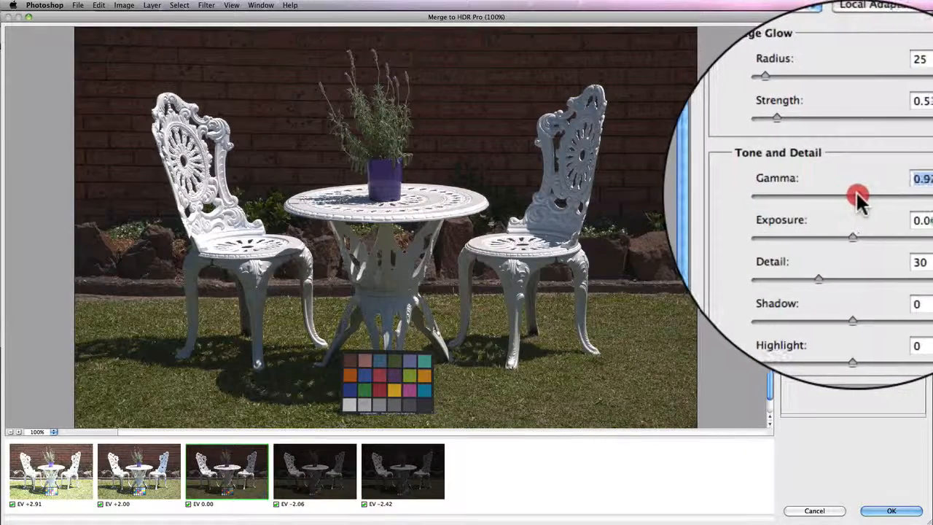
left_click_drag(857, 197, 860, 198)
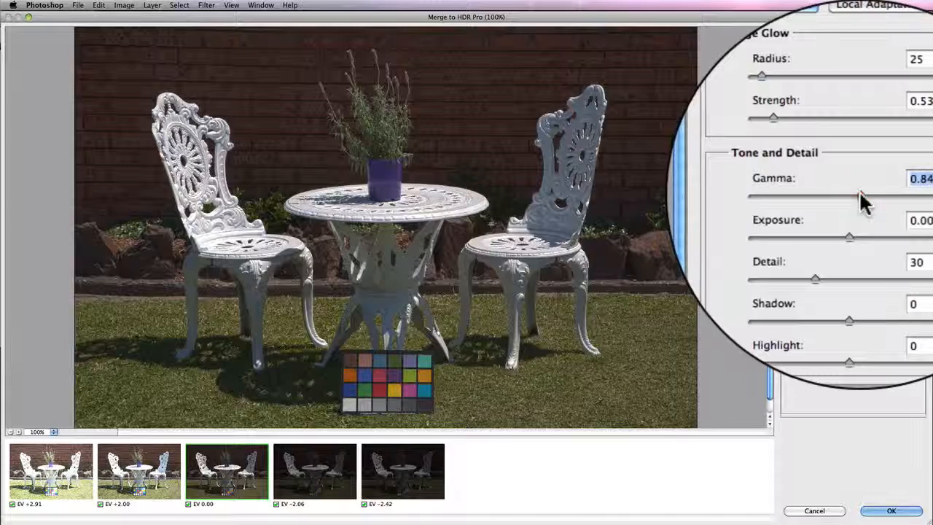
left_click_drag(860, 161, 861, 162)
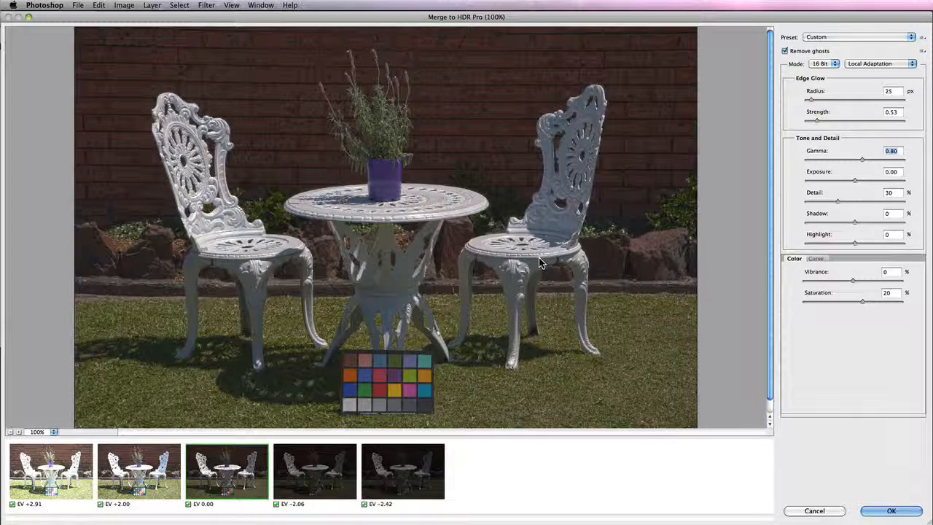
left_click(855, 181)
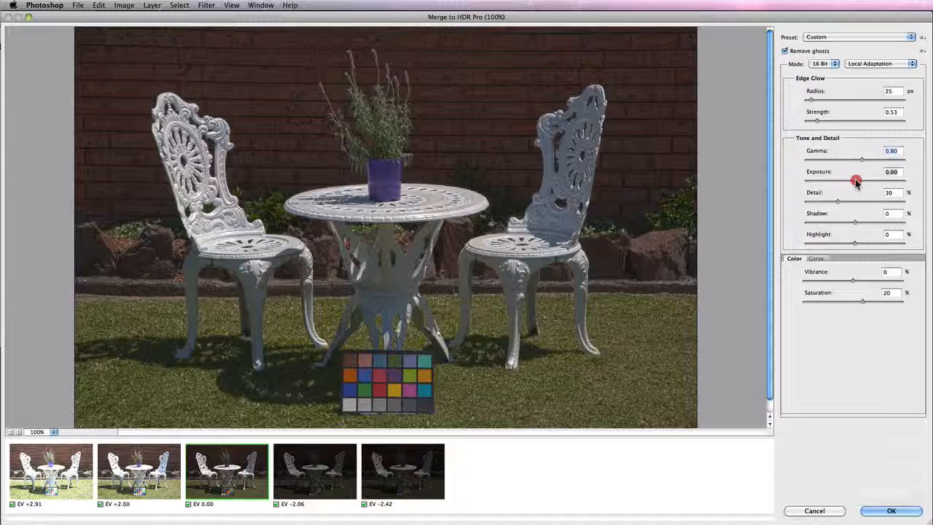
left_click_drag(856, 181, 857, 181)
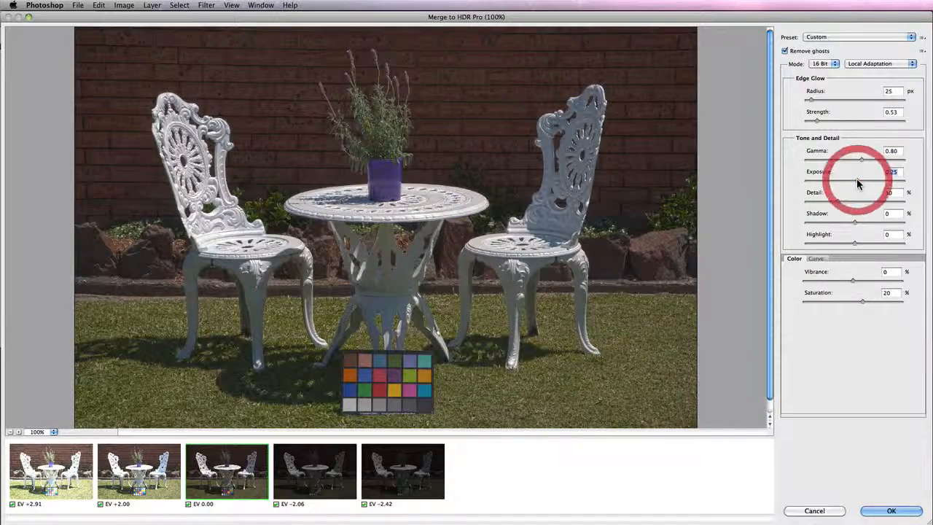
left_click(857, 181)
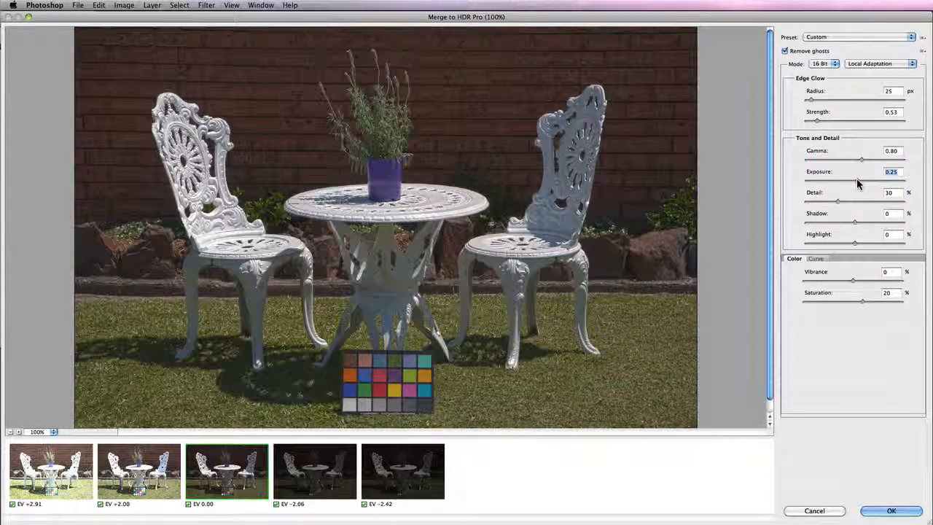
left_click(857, 181, "alt")
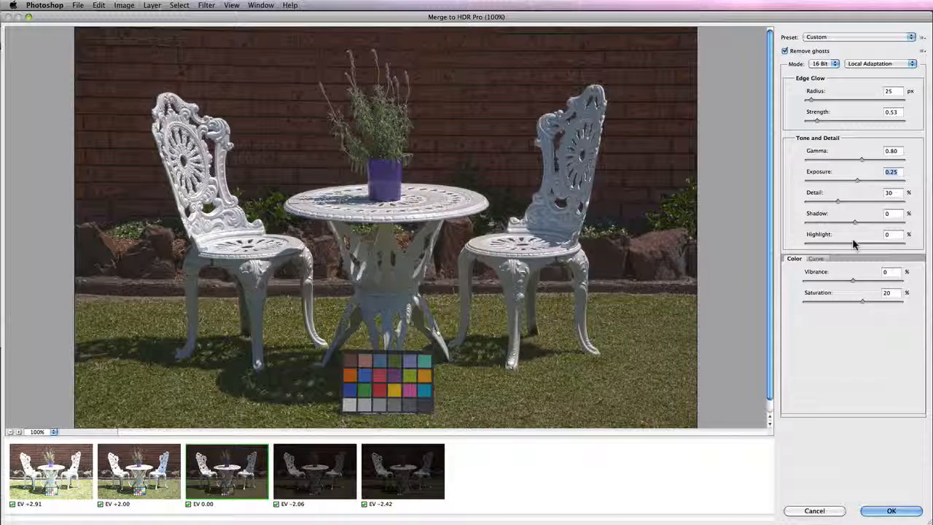
- Refine the toning with Highlight -21%, Shadow 20%, Exposure 0.50 and Saturation 34%
left_click_drag(858, 249, 864, 218)
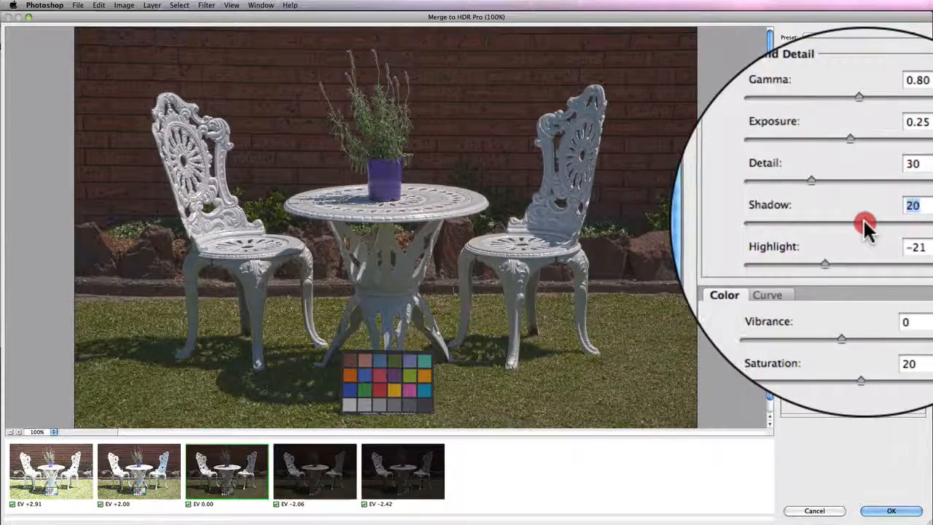
left_click_drag(856, 182, 860, 183)
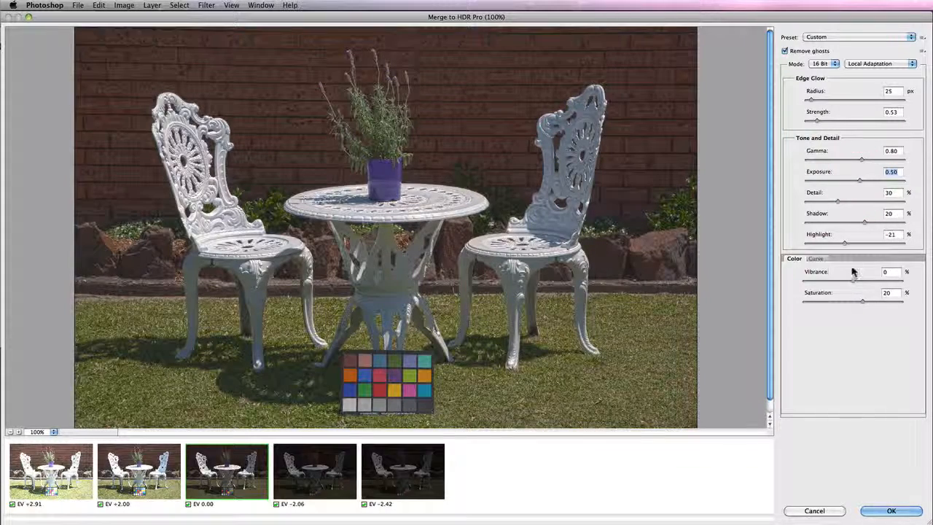
left_click_drag(857, 296, 868, 305)
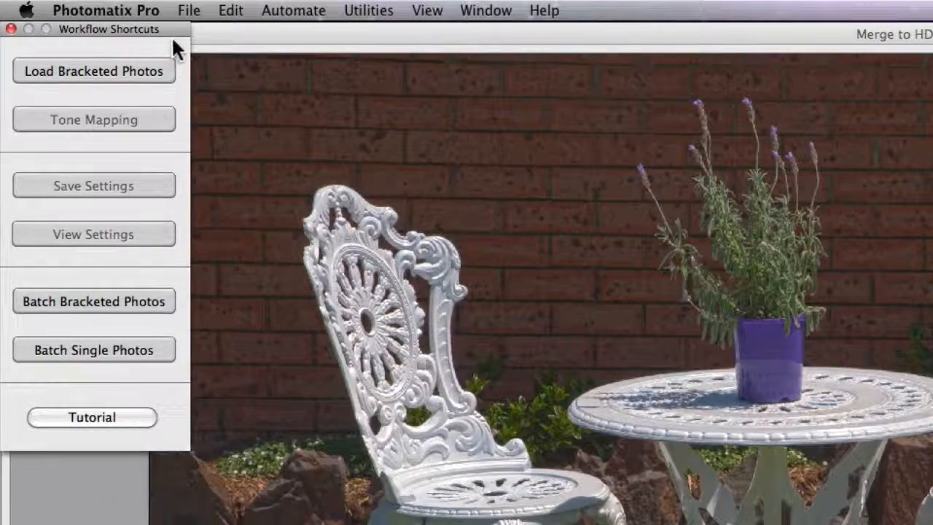
- In Photomatix Pro, load the five bracketed photos _MG_5855.CR2 to _MG_5874.CR2 from the HDR folder and proceed to the preprocessing options
left_click(134, 70)
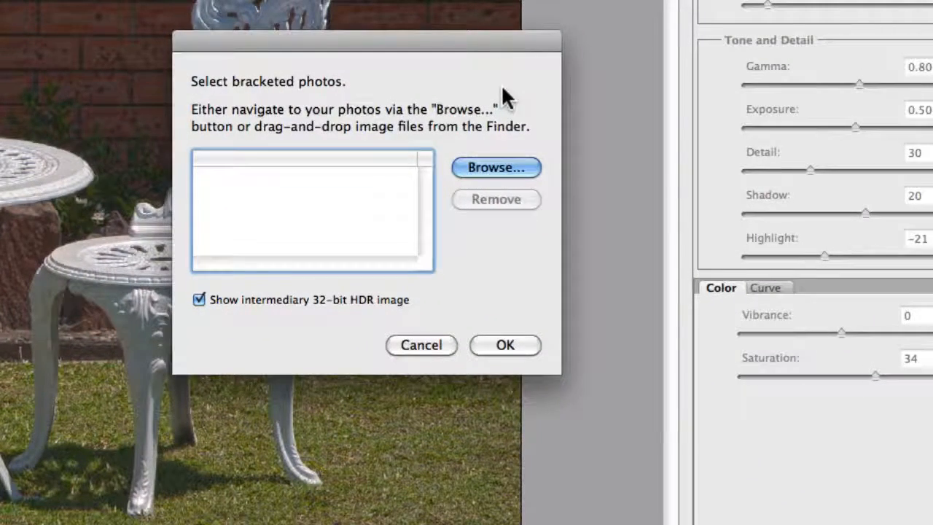
left_click(517, 164)
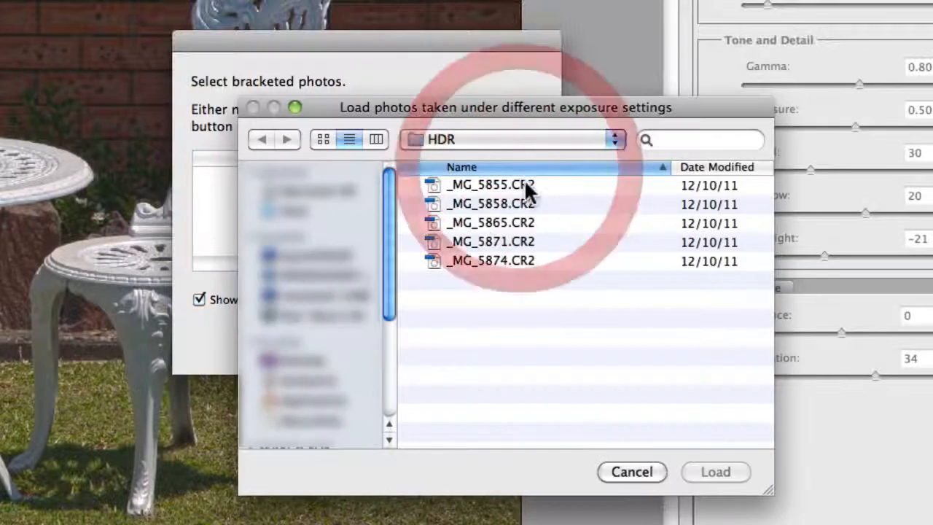
left_click(524, 183)
key("shift+Down")
key("shift+Down")
key("shift+Down")
key("shift+Down")
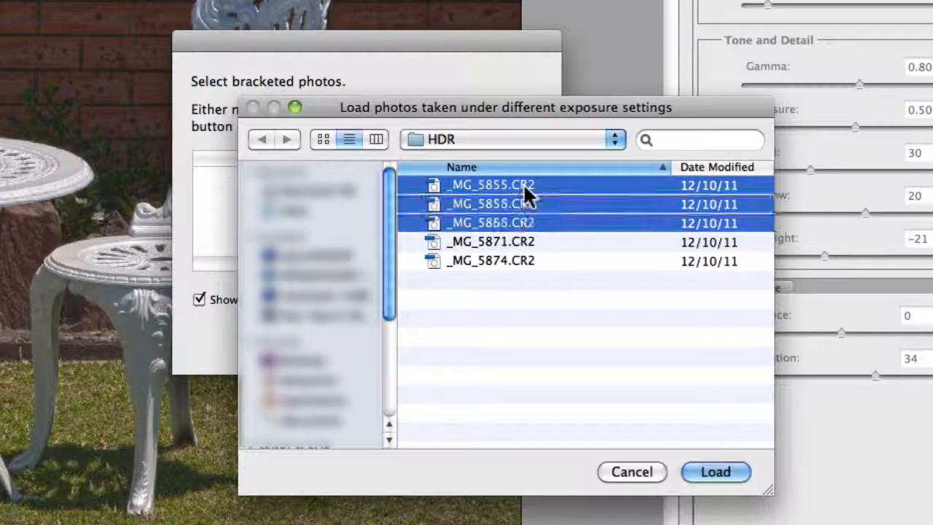
left_click(716, 469)
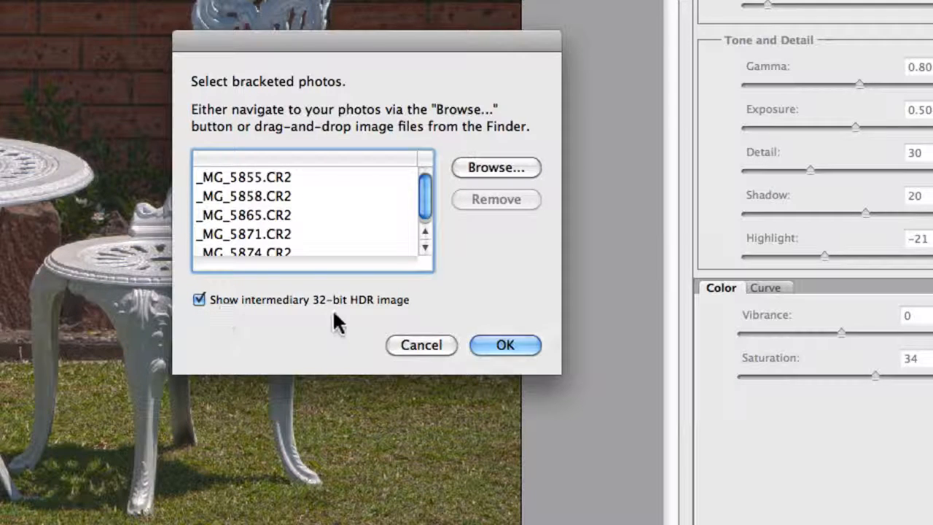
left_click(519, 345)
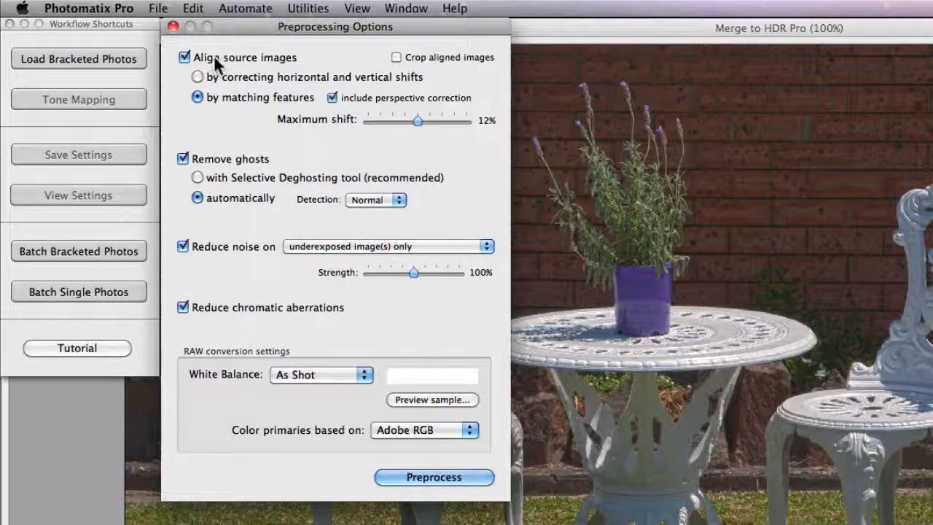
mouse_move(272, 59)
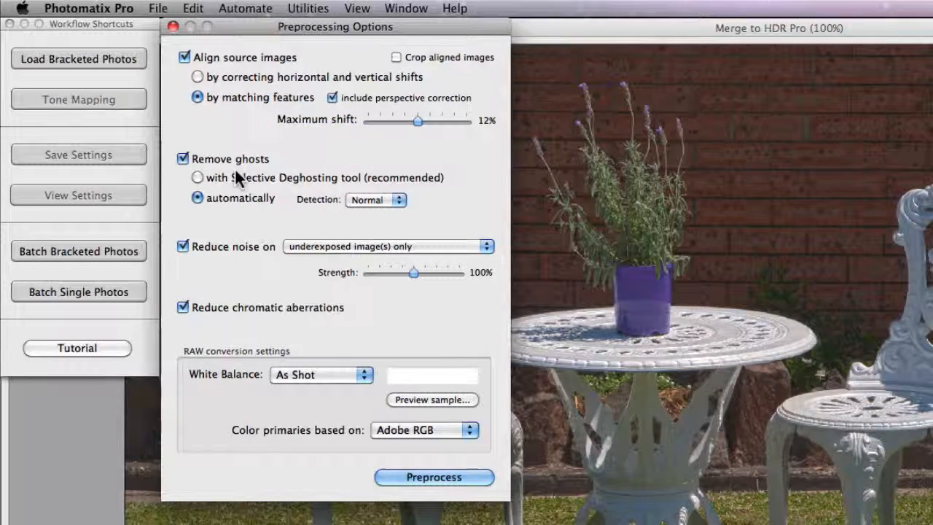
- Keep noise reduction on underexposed image(s) only and preprocess the bracketed photos with the current alignment and automatic ghost removal options
mouse_move(236, 174)
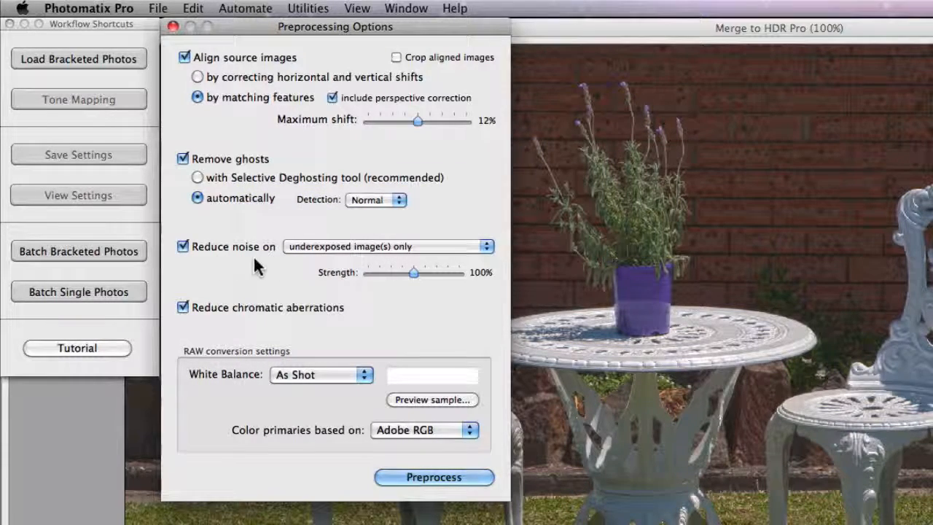
left_click(488, 247)
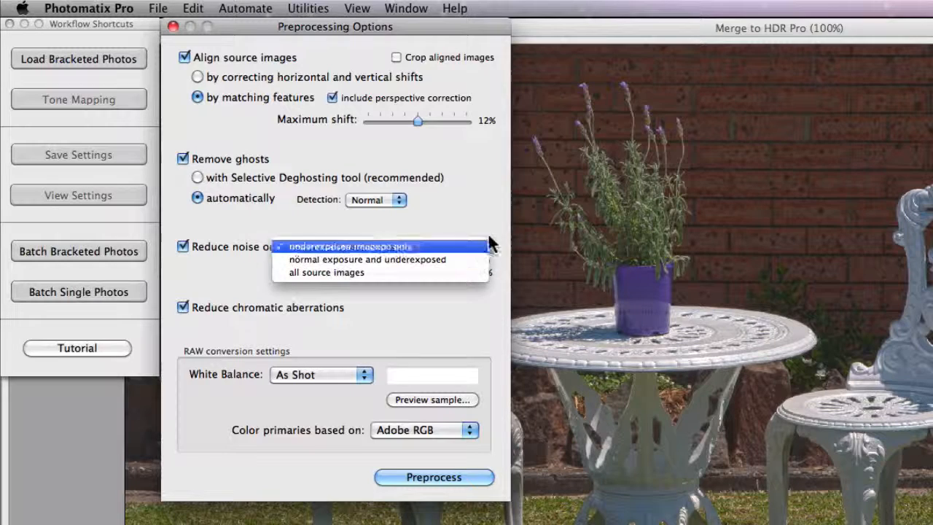
left_click(488, 244)
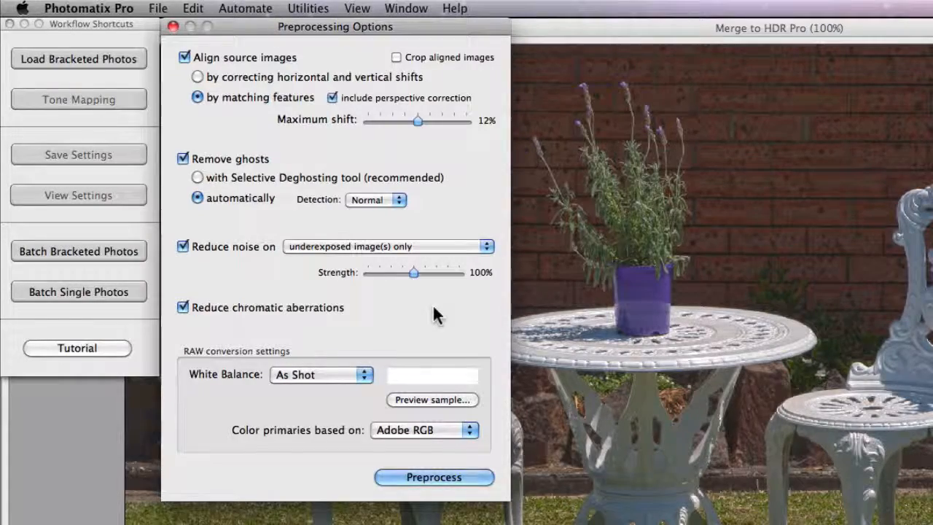
left_click(478, 478)
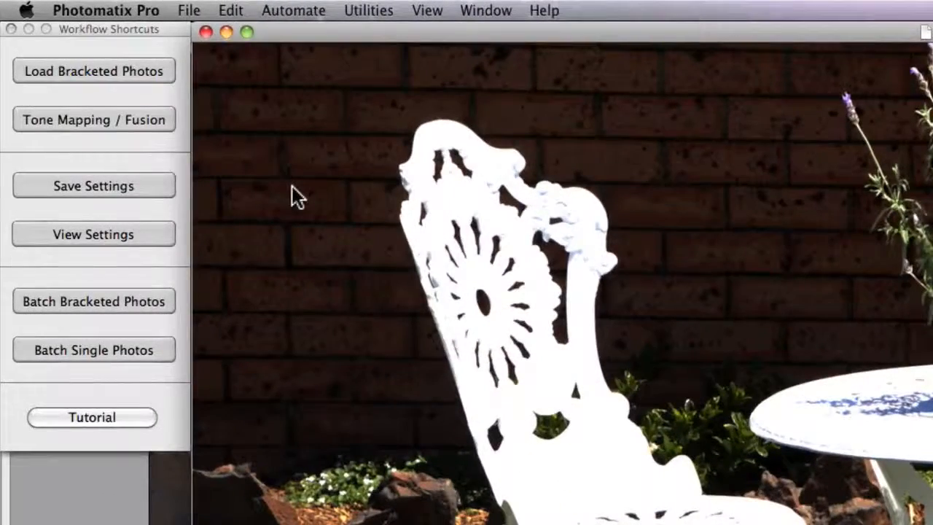
- Open the merged HDR image in Tone Mapping / Fusion and look through all the Details Enhancer settings
left_click(146, 137)
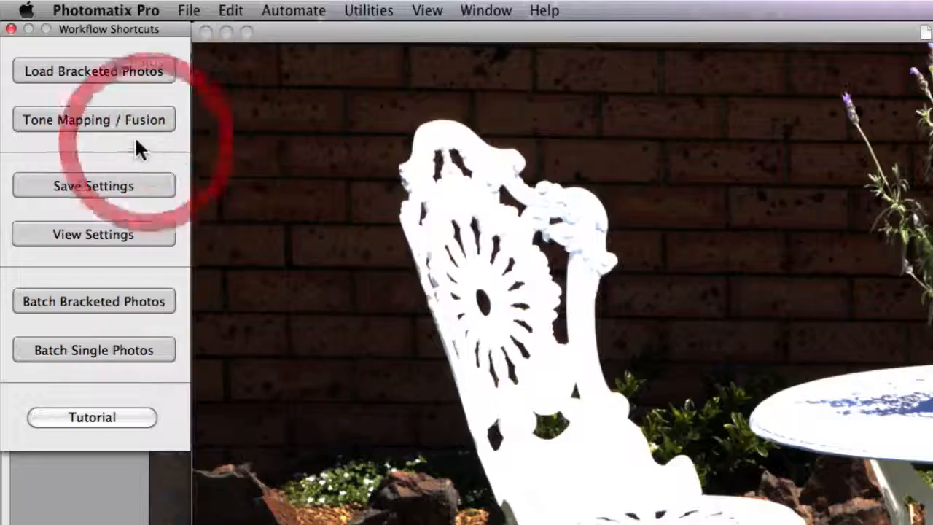
left_click(102, 118)
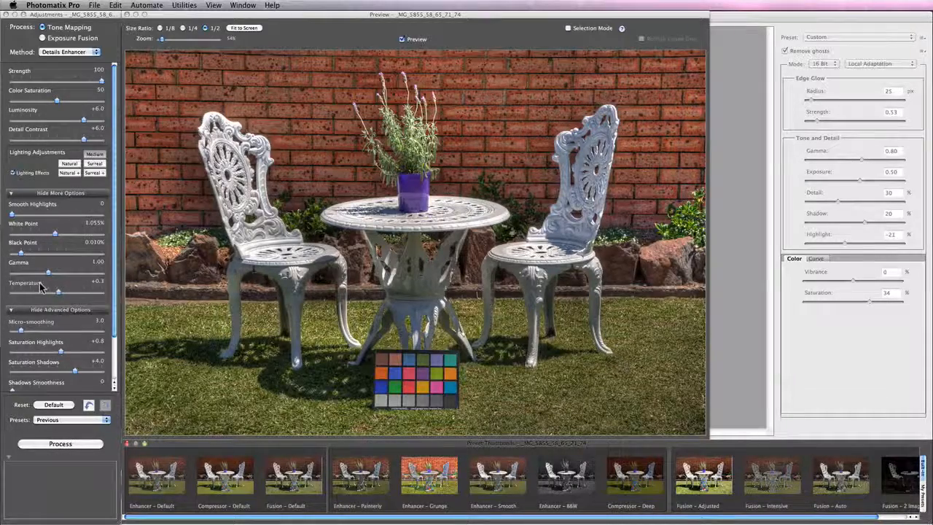
left_click(114, 272)
left_click_drag(114, 288, 114, 323)
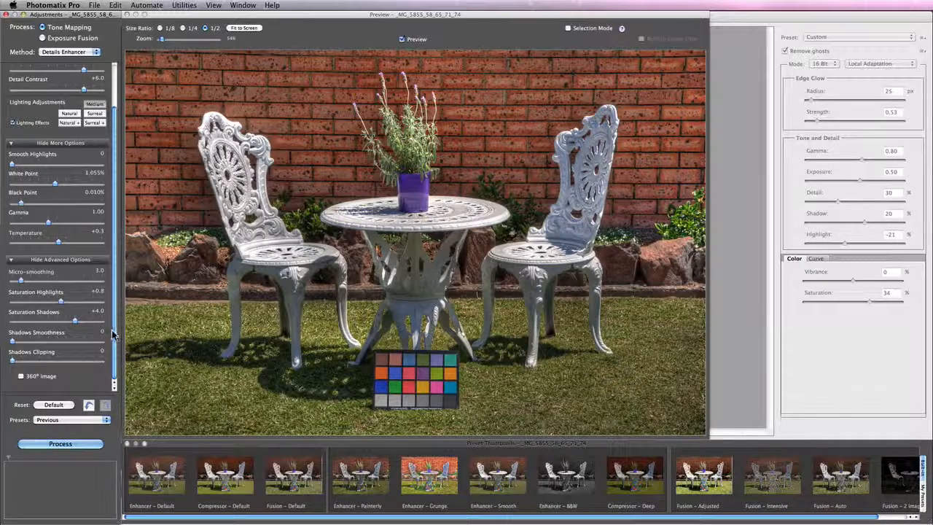
left_click_drag(113, 334, 113, 229)
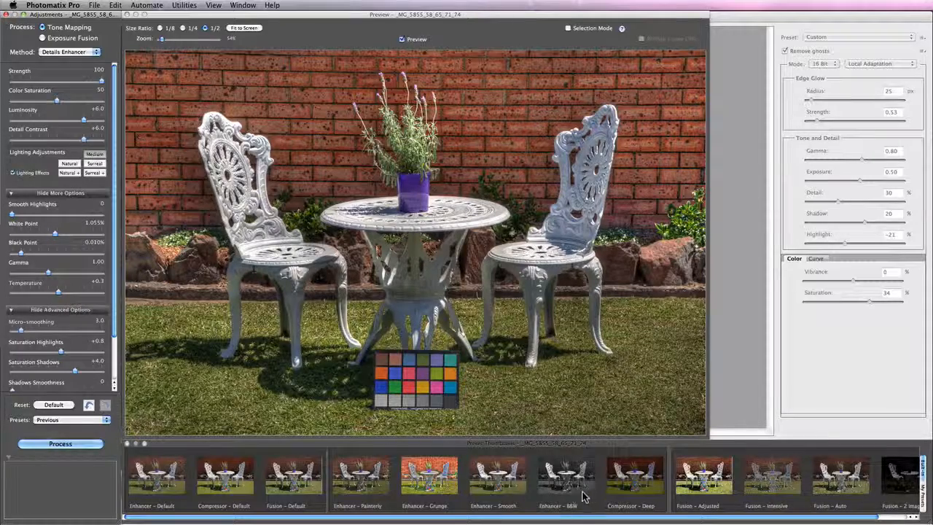
- Preview the Enhancer - Grunge, Enhancer - B&W and Compressor - Default presets, and apply Enhancer - Default
left_click(421, 482)
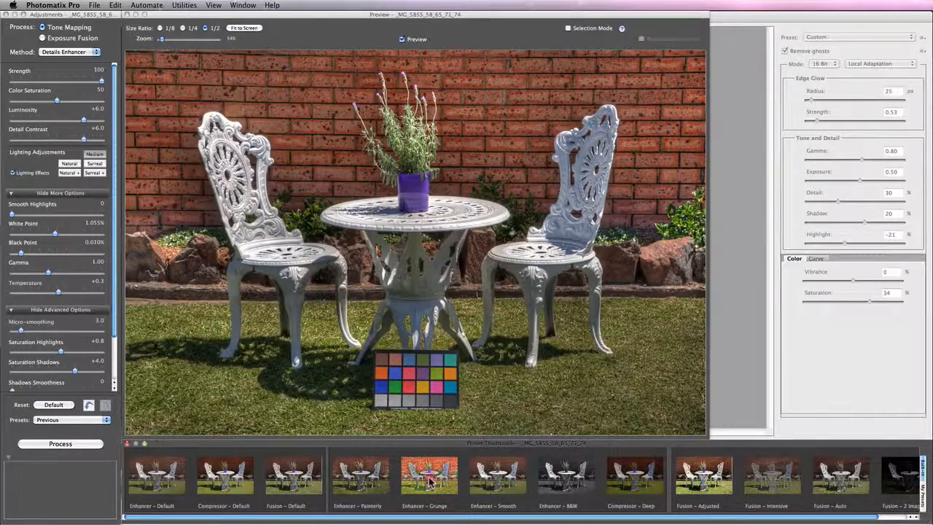
left_click(429, 481)
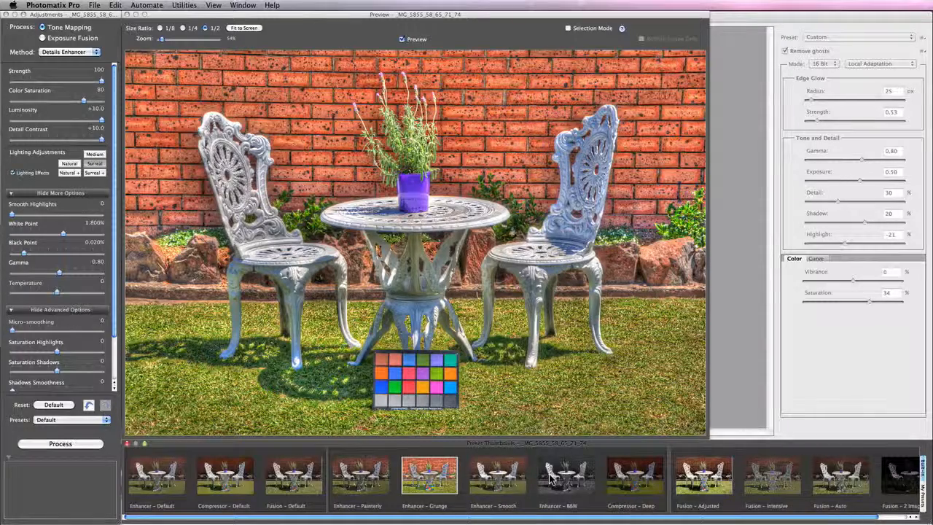
left_click(552, 477)
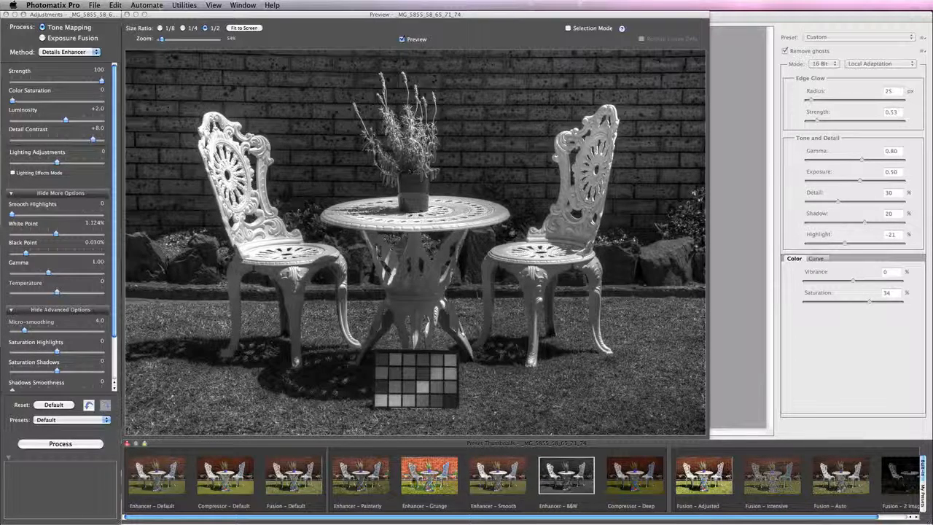
left_click(232, 475)
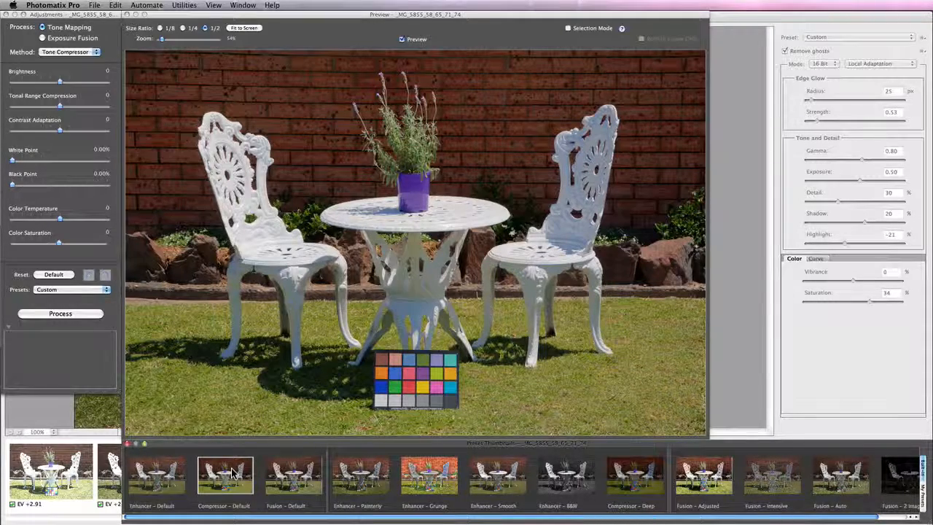
left_click(171, 483)
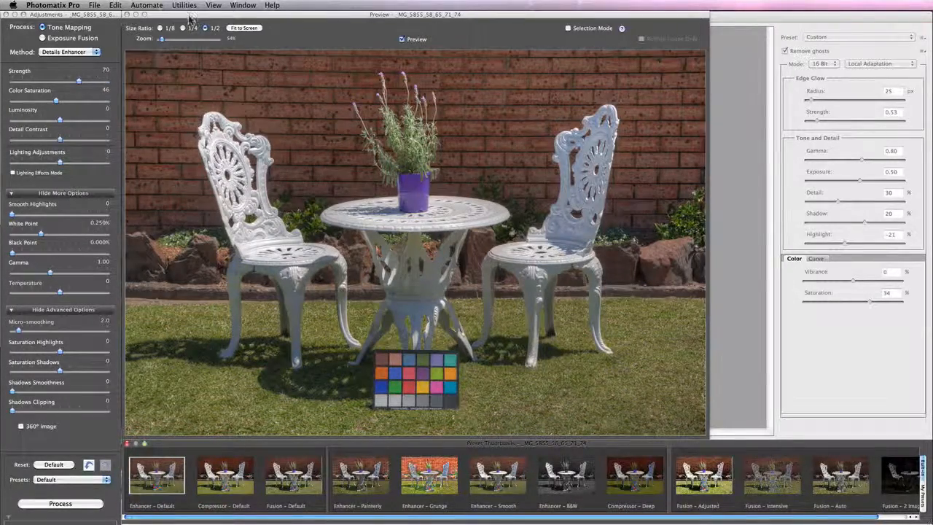
- Move the preview window aside to compare it with the Merge to HDR Pro image behind, and put it back
left_click(206, 28)
left_click_drag(343, 5, 726, 7)
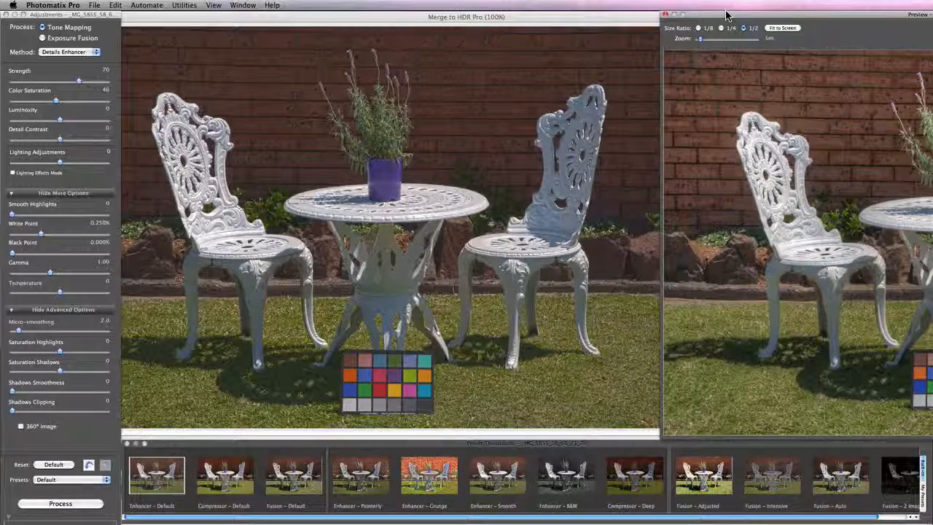
left_click_drag(726, 15, 191, 4)
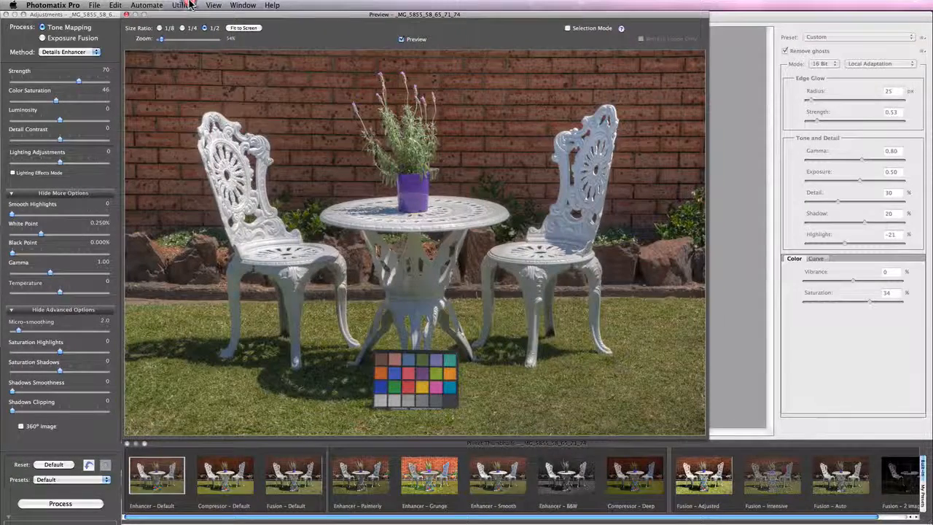